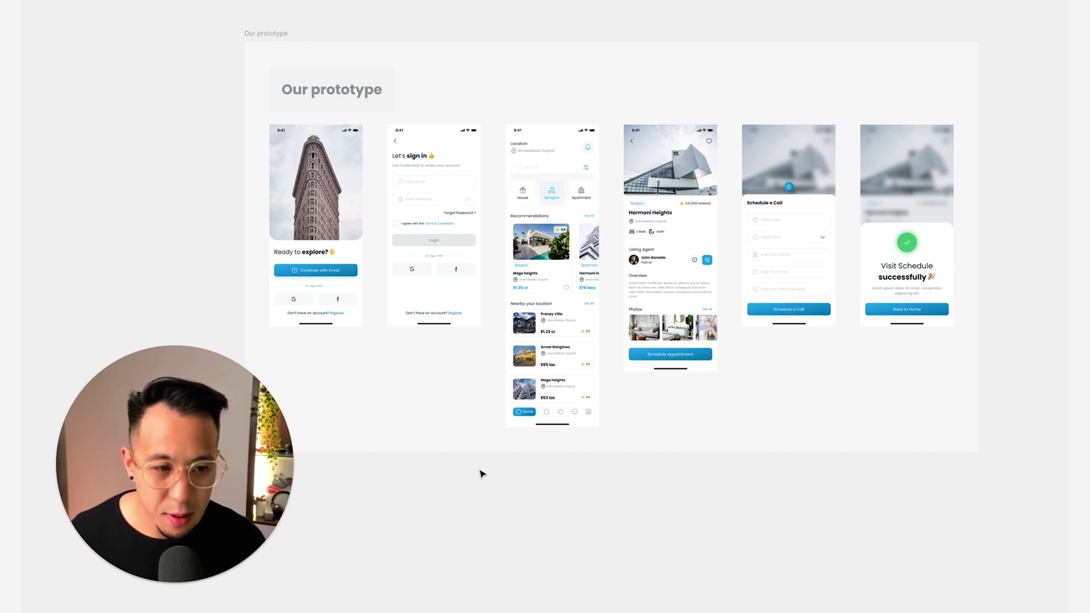
click(344, 292)
key(shift+2)
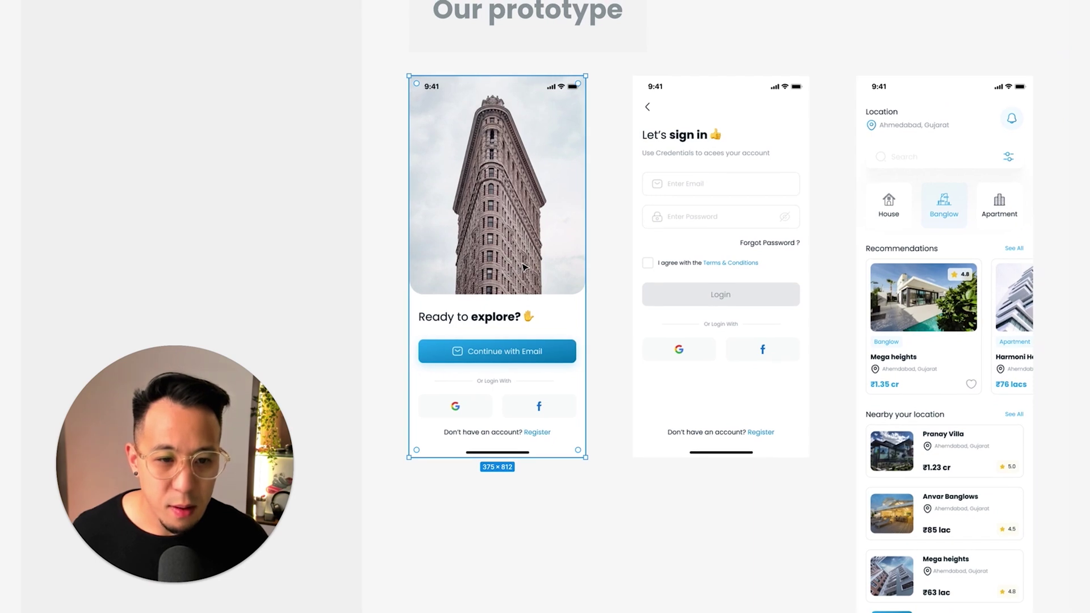
click(689, 248)
key(shift+2)
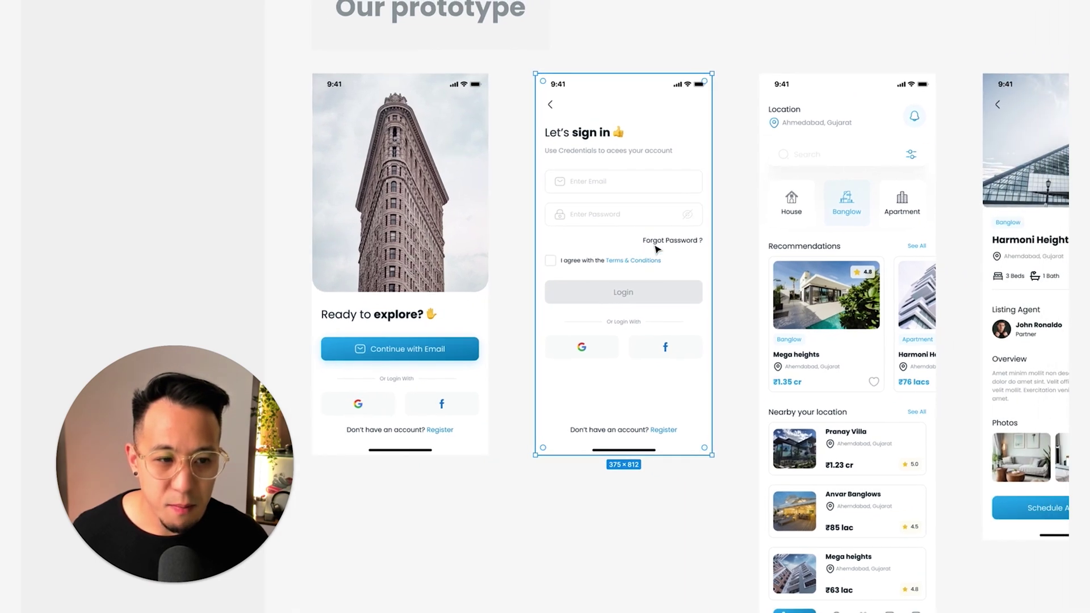
key(n)
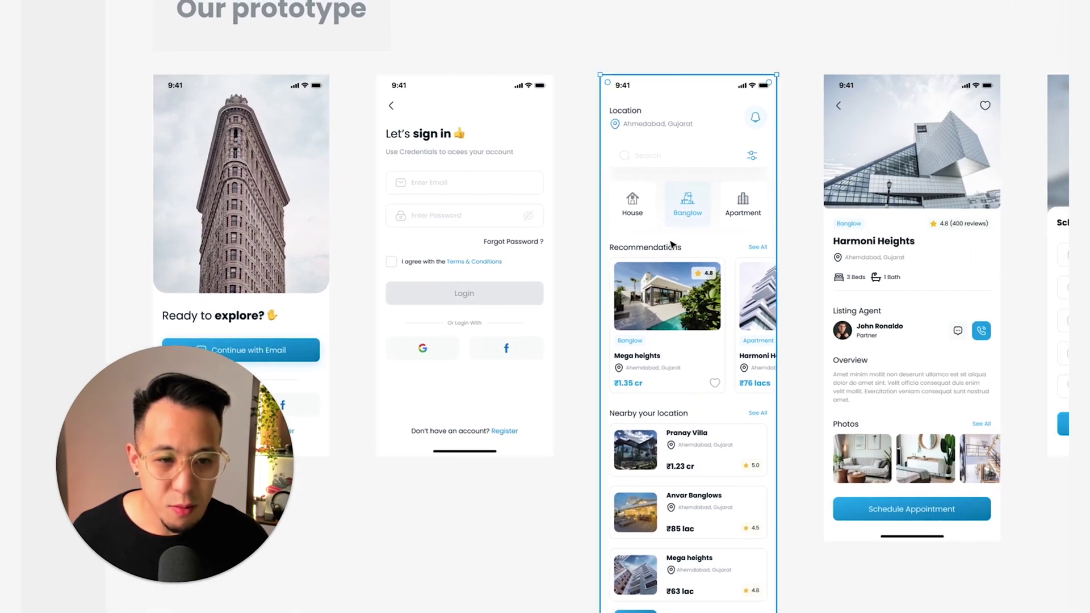
key(n)
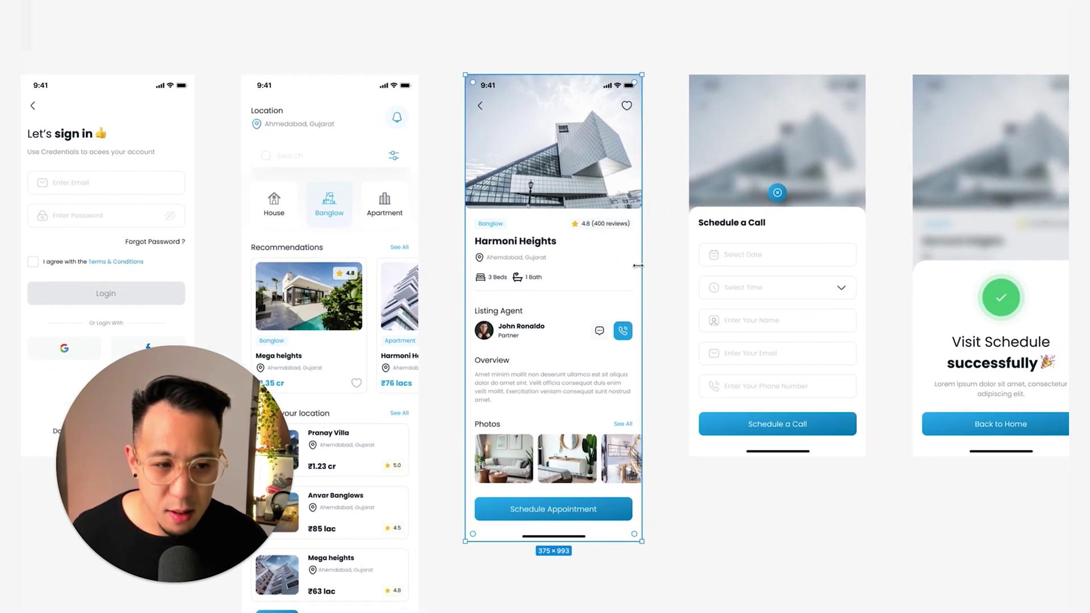
click(698, 275)
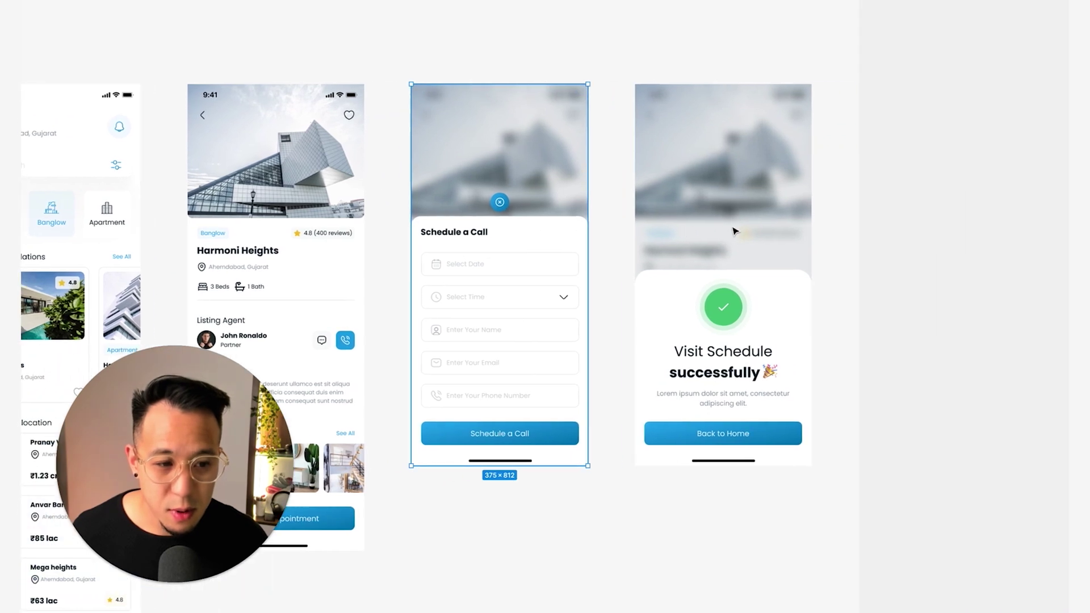
click(924, 227)
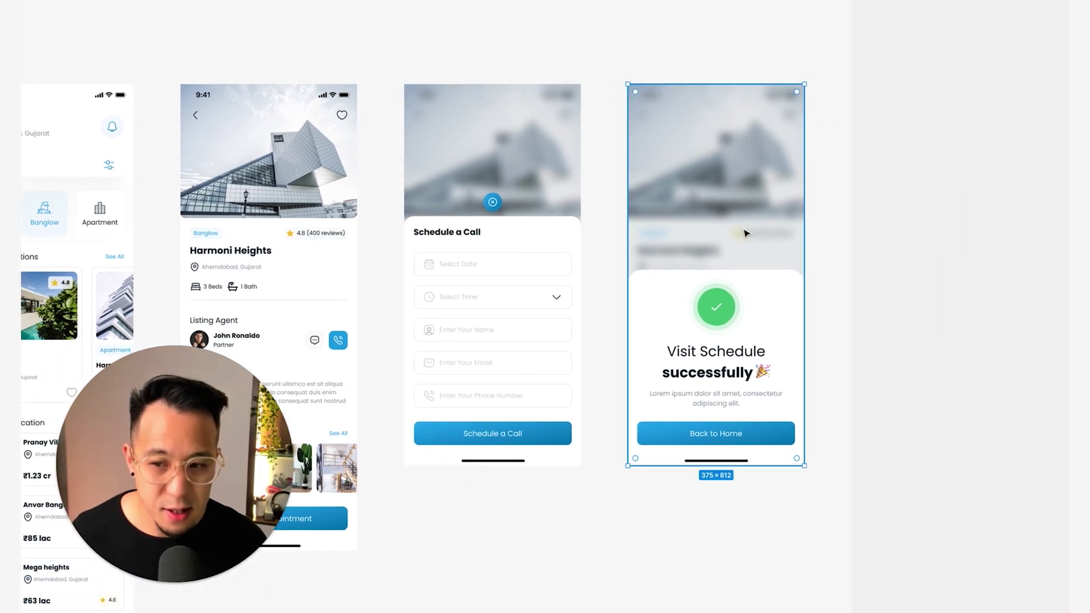
scroll(746, 233, down, 5)
scroll(511, 227, left, 3)
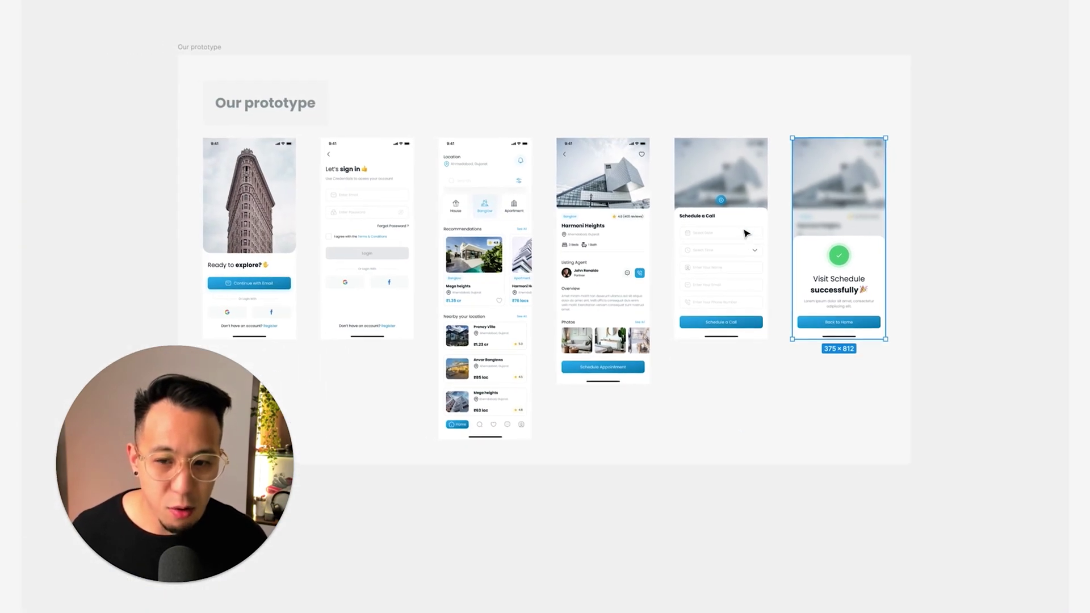
click(142, 199)
scroll(144, 200, left, 2)
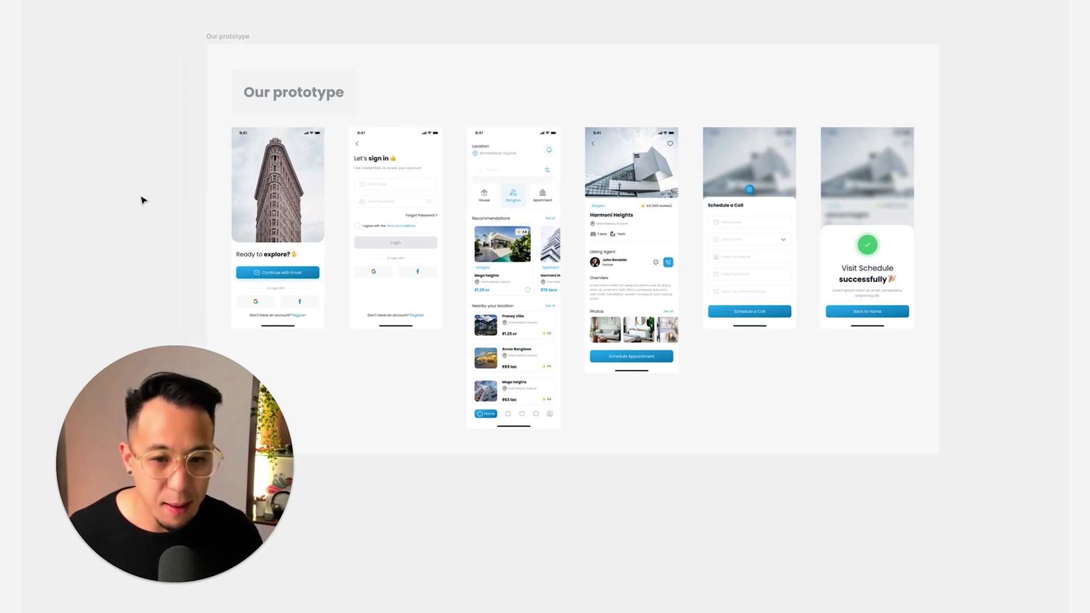
- Select the Ready to explore and Visit Schedule success frames before moving to the Login & Register flow
click(265, 233)
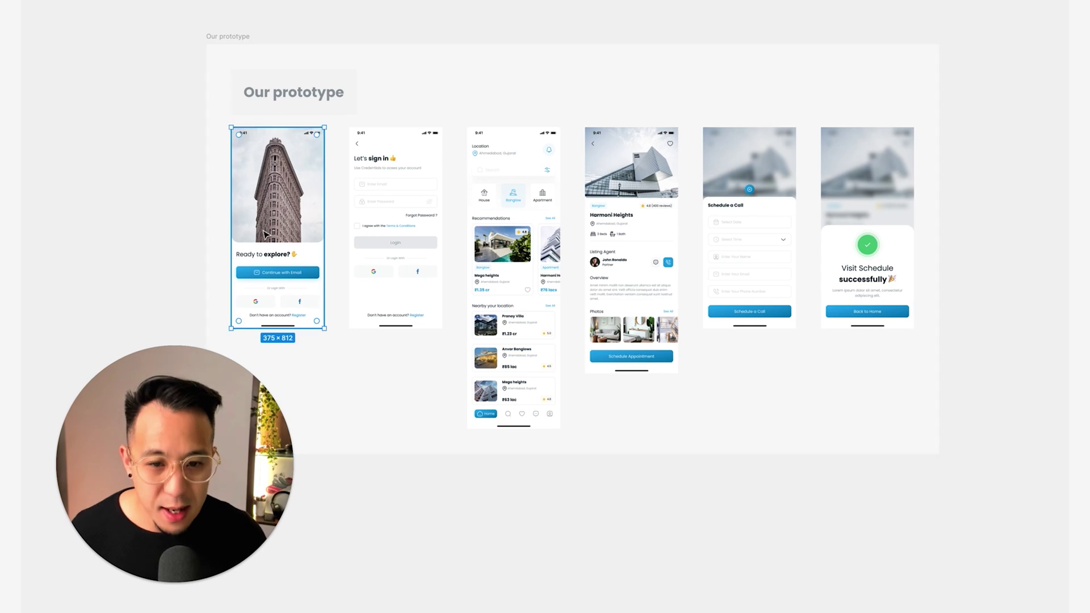
click(865, 245)
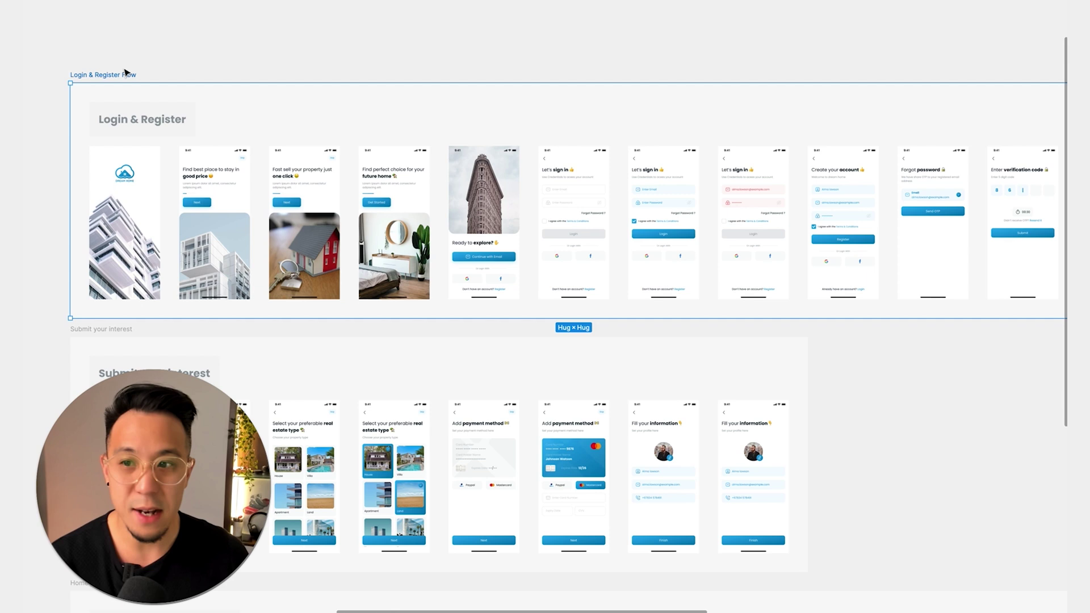
- Select the Login & Register row, then clear the selection and zoom into the row
click(152, 107)
scroll(153, 107, up, 3)
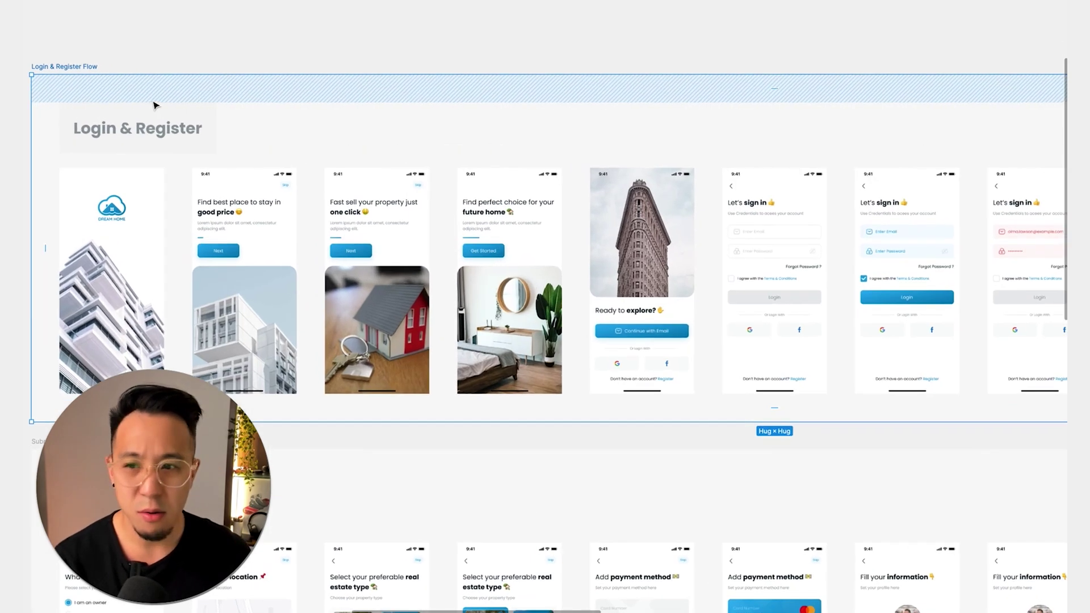
scroll(171, 113, down, 2)
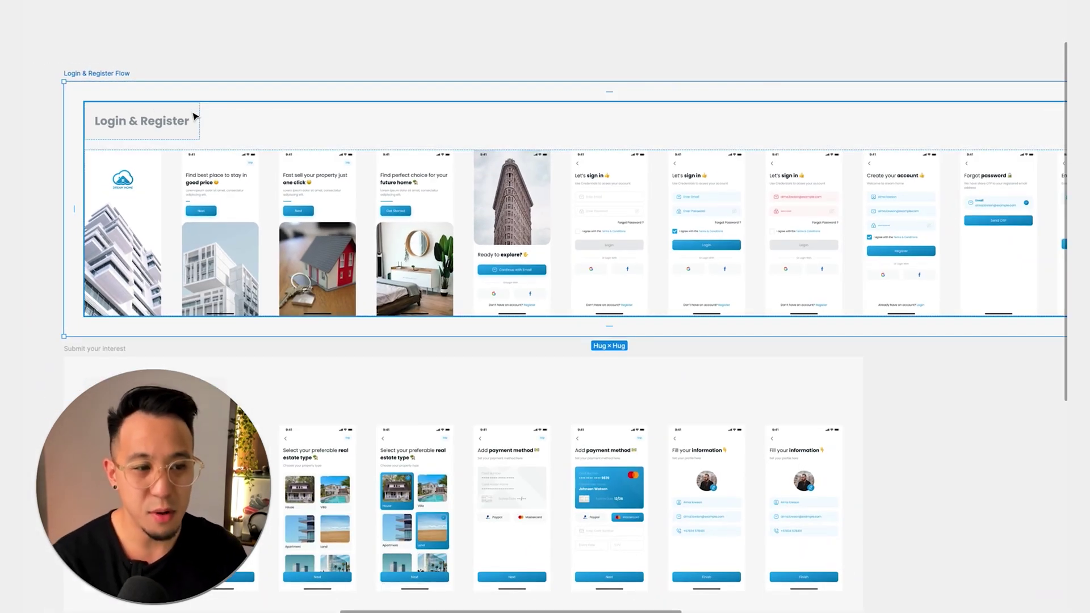
scroll(171, 119, left, 3)
click(110, 126)
scroll(144, 183, up, 3)
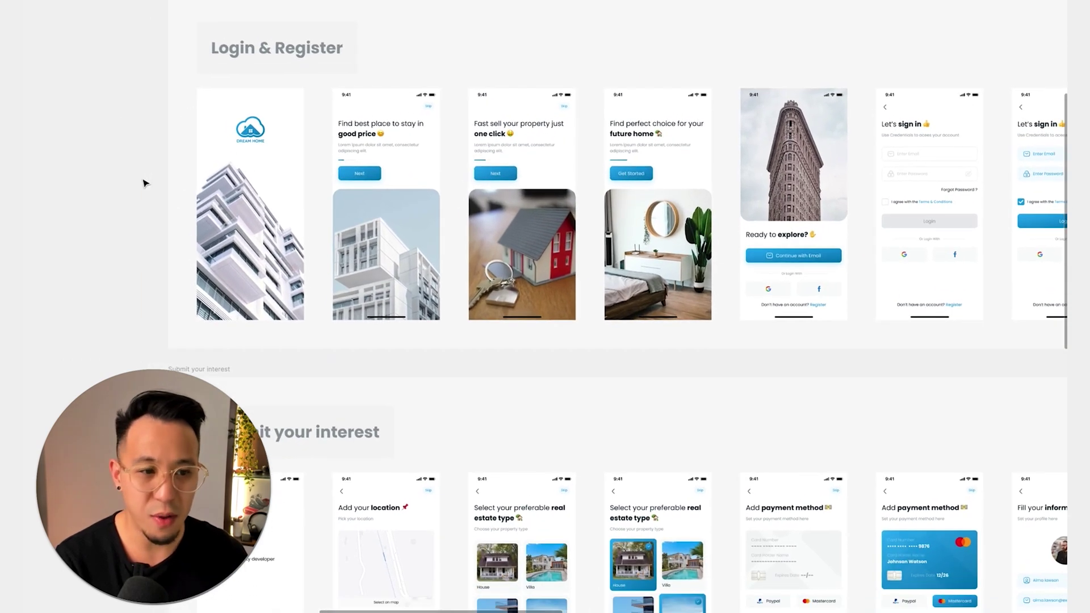
scroll(144, 183, up, 5)
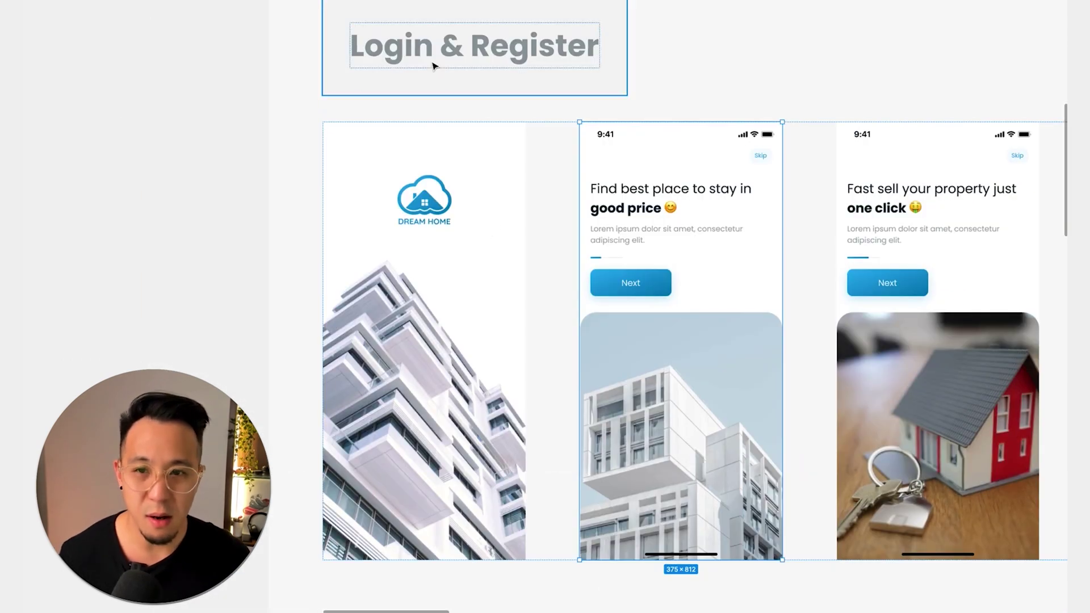
- Inspect the Dream Home splash and good-price onboarding screens, panning across the onboarding frames
click(469, 172)
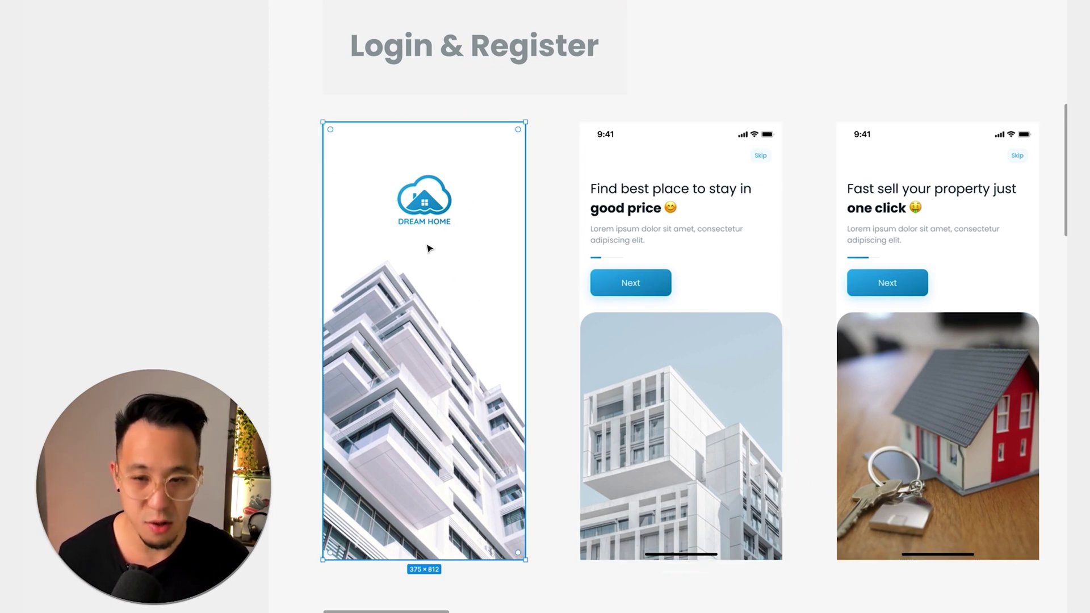
click(670, 282)
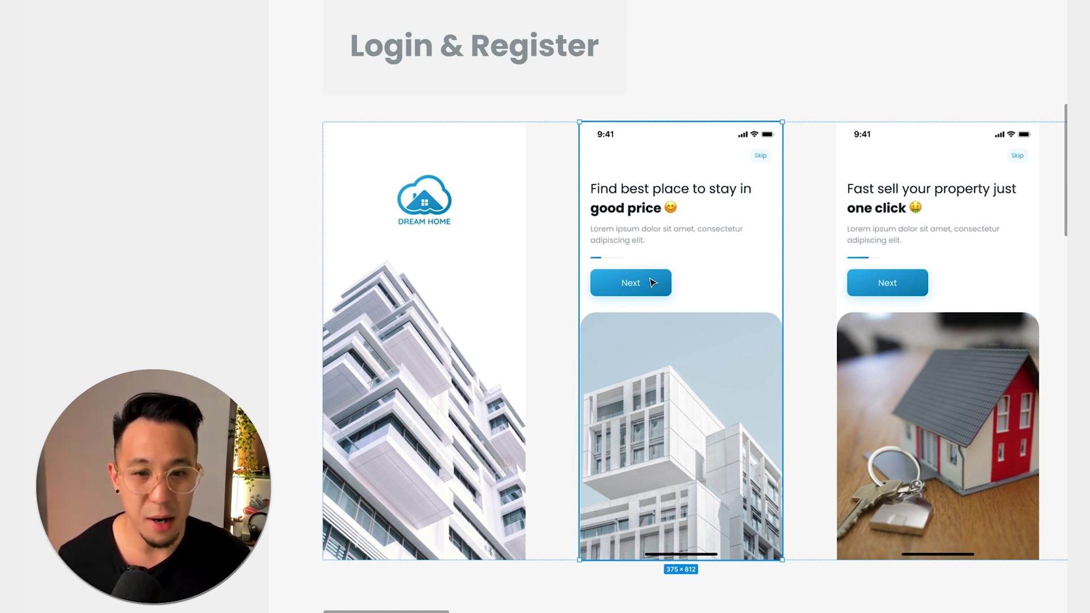
scroll(652, 283, right, 2)
scroll(652, 282, down, 1)
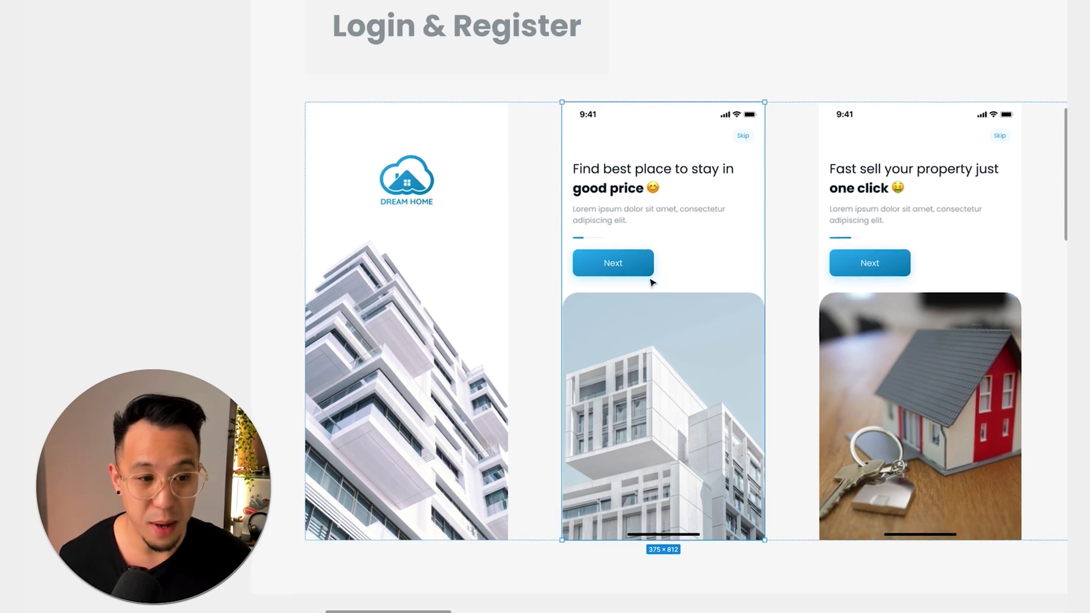
scroll(652, 282, right, 10)
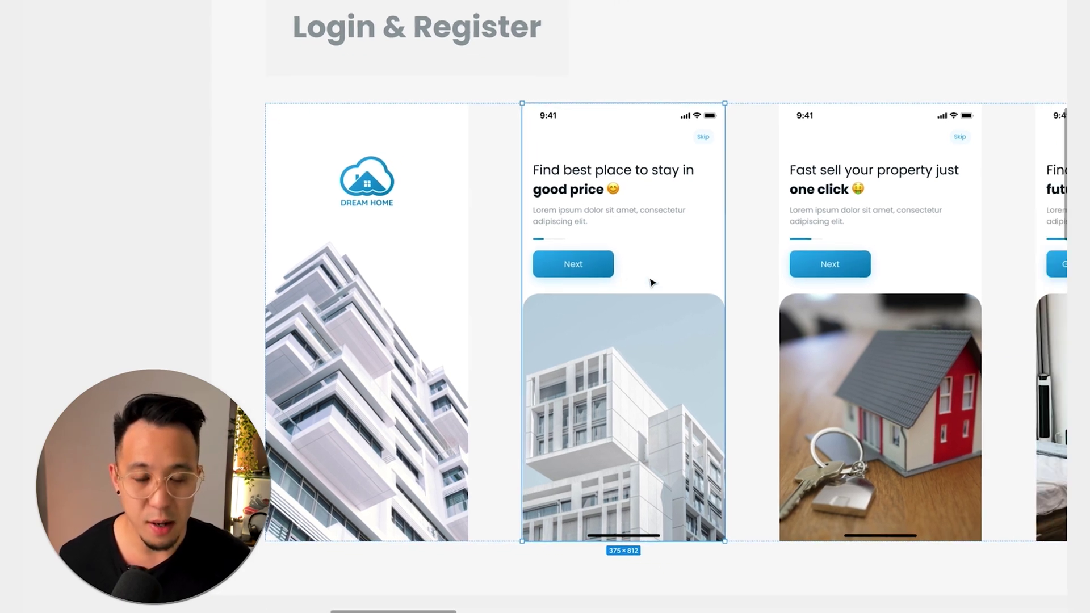
scroll(652, 282, right, 2)
scroll(652, 283, down, 1)
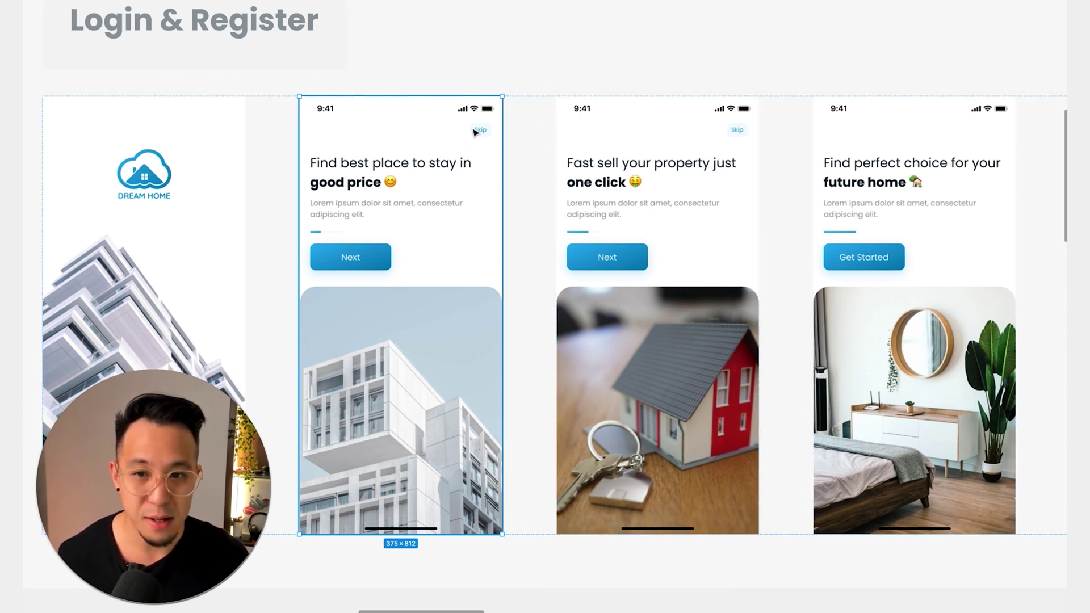
scroll(477, 133, up, 5)
scroll(529, 122, down, 6)
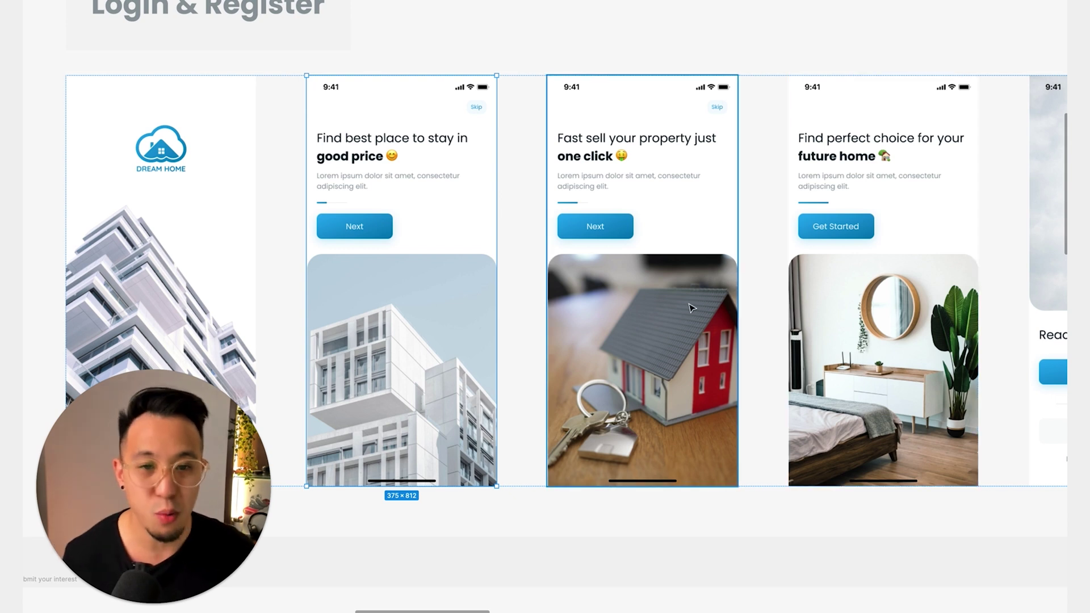
- Pan right past the onboarding frames to the Ready to explore and Let's sign in screens
scroll(692, 308, right, 7)
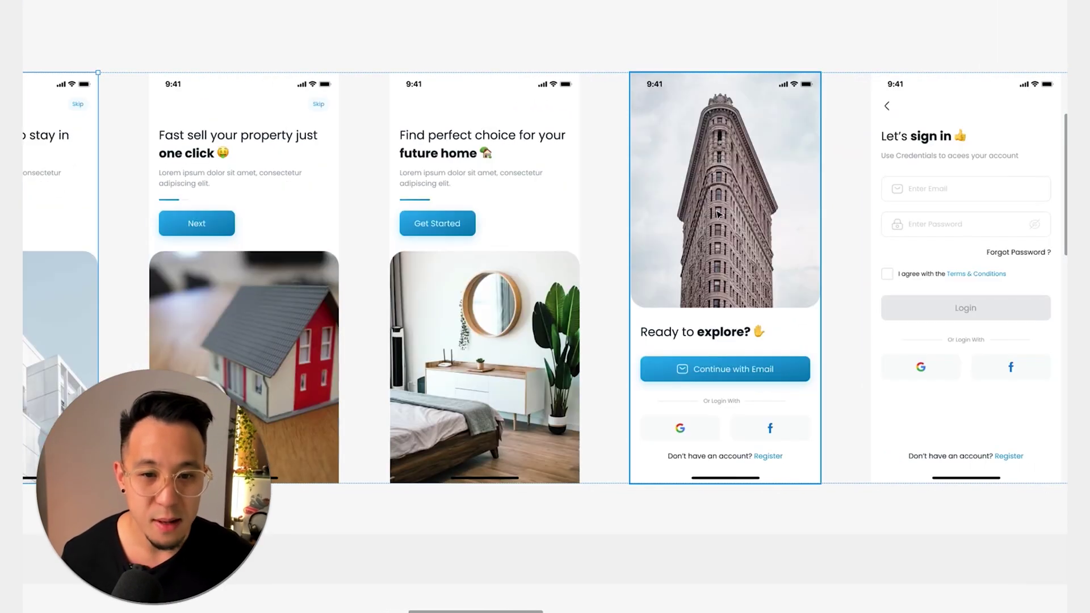
scroll(759, 225, right, 1)
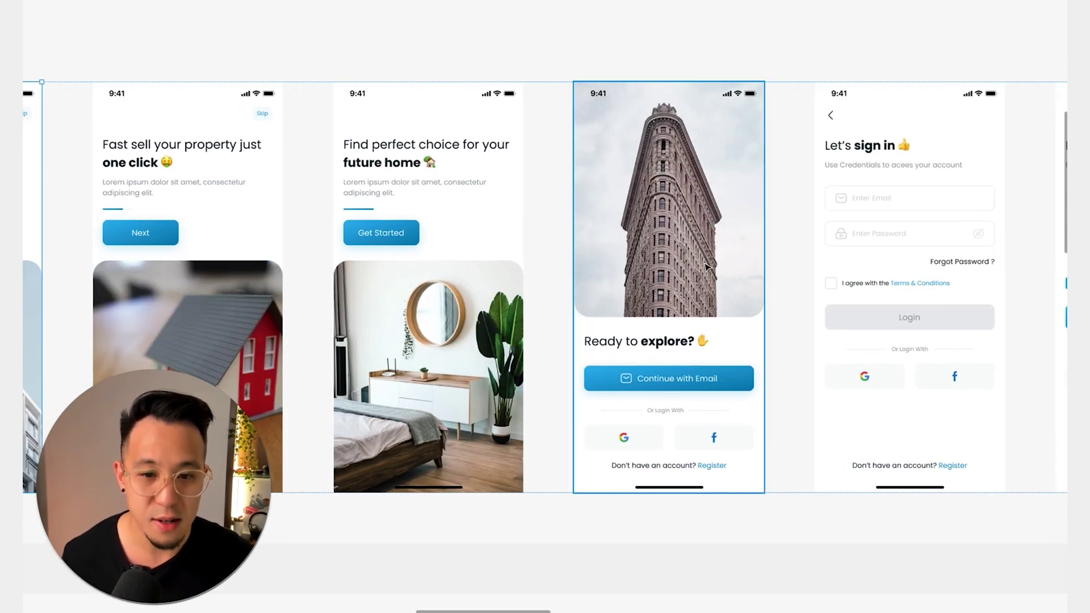
scroll(700, 462, up, 3)
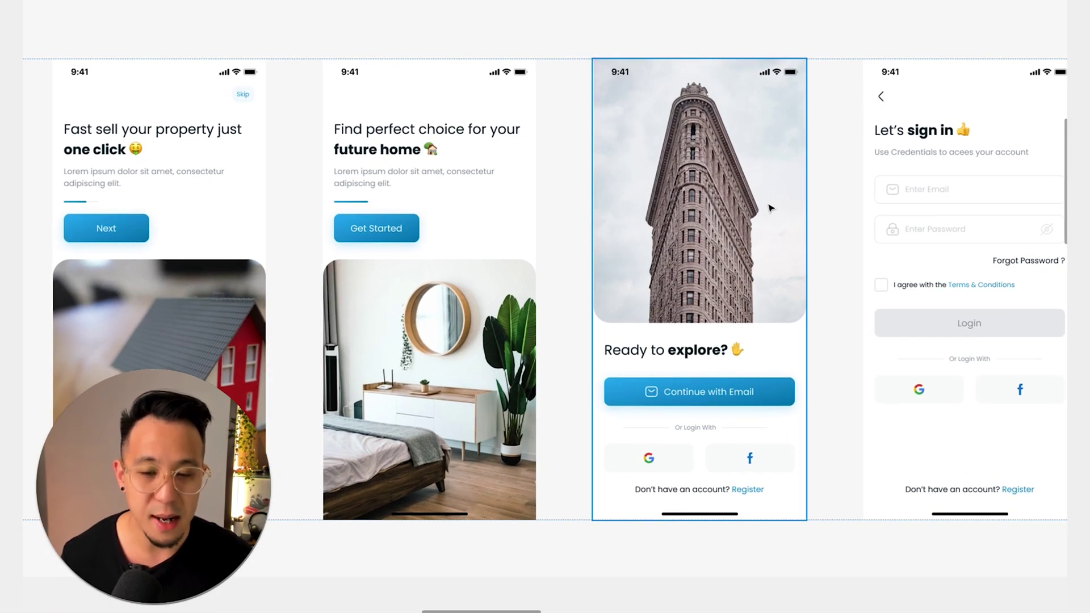
scroll(770, 208, right, 5)
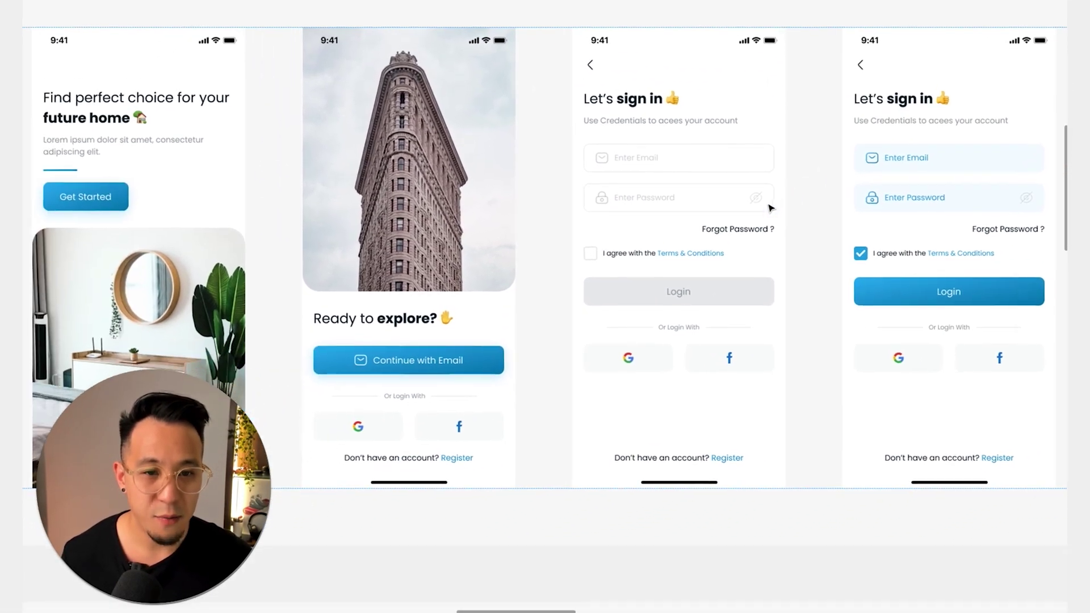
scroll(771, 208, right, 6)
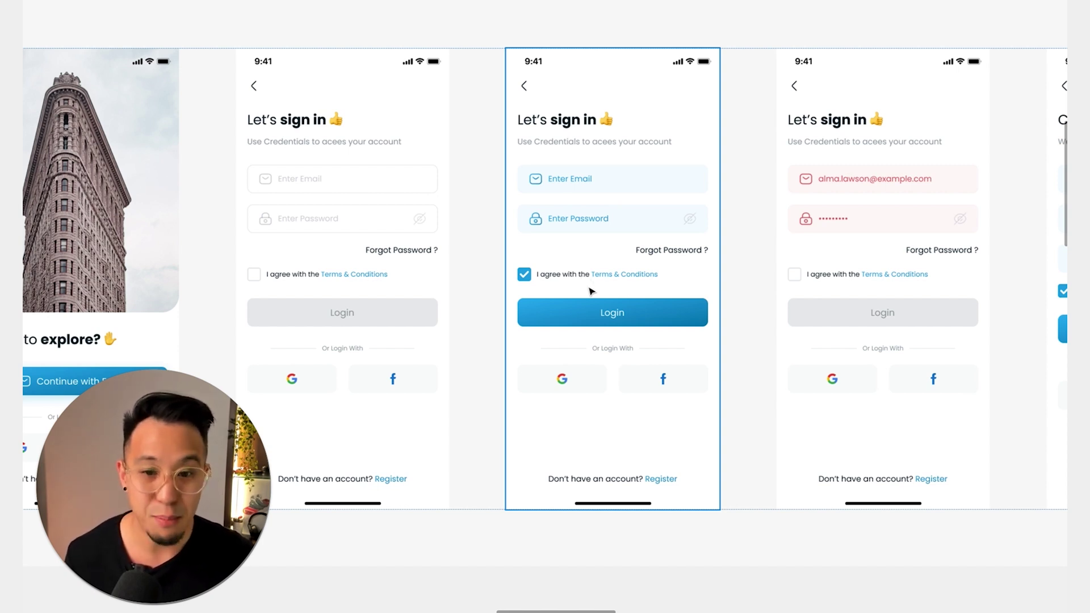
- Pan right one frame to reveal the Create account and Forgot password screens
scroll(660, 271, right, 5)
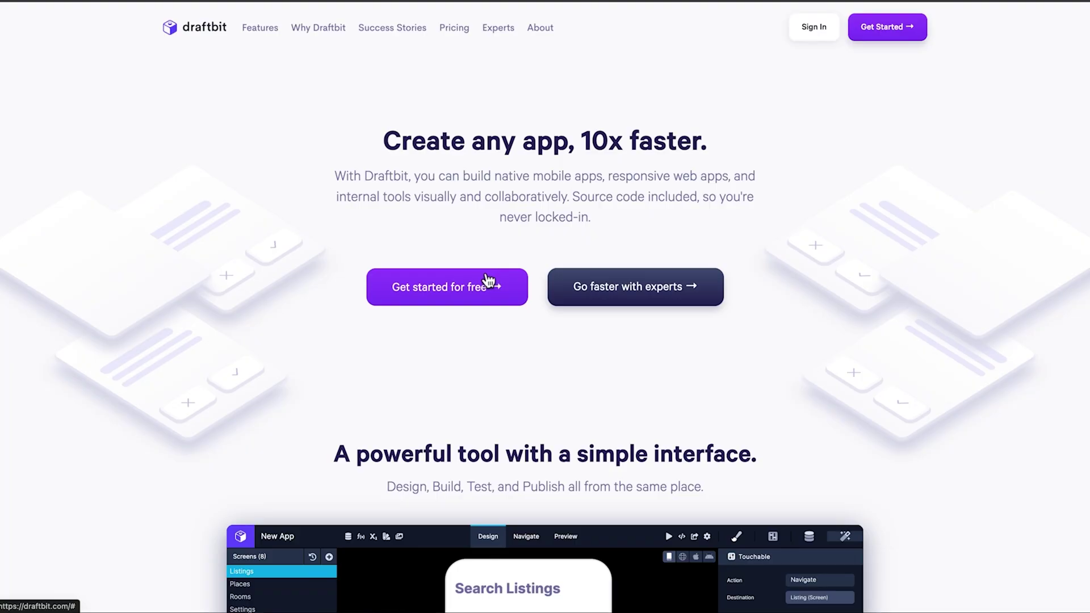
- Sign up for Draftbit from Get started for free with an email address
click(486, 281)
click(485, 287)
text(email@example.com)
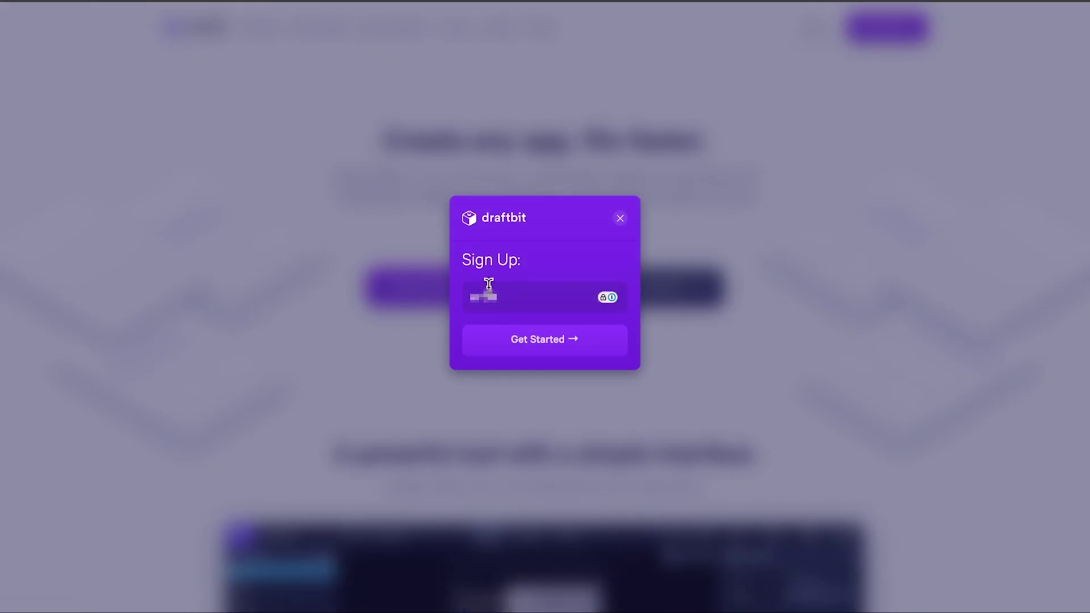
text(.com)
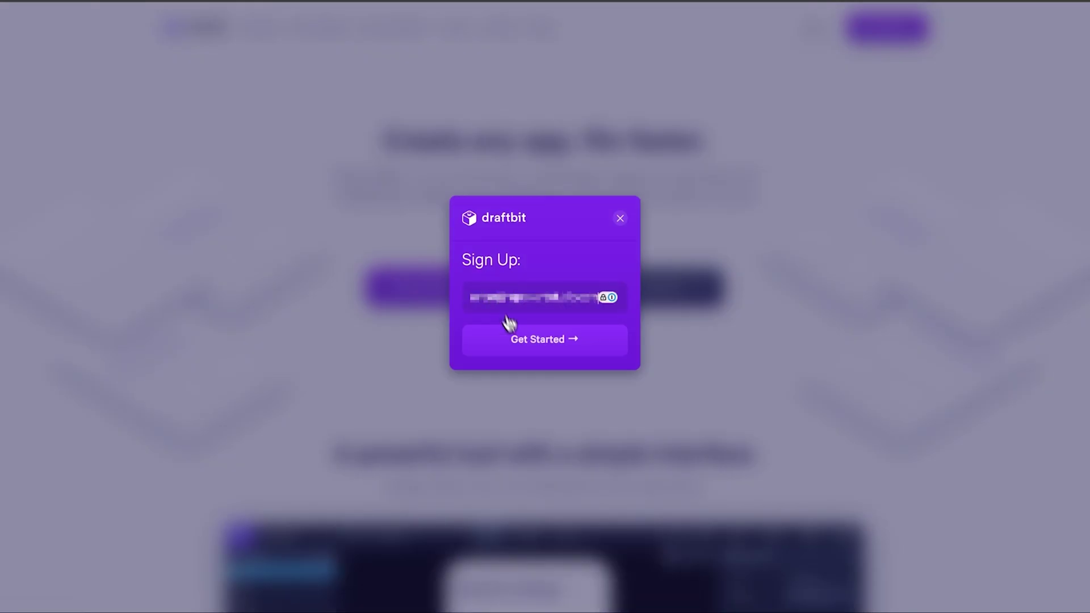
click(525, 353)
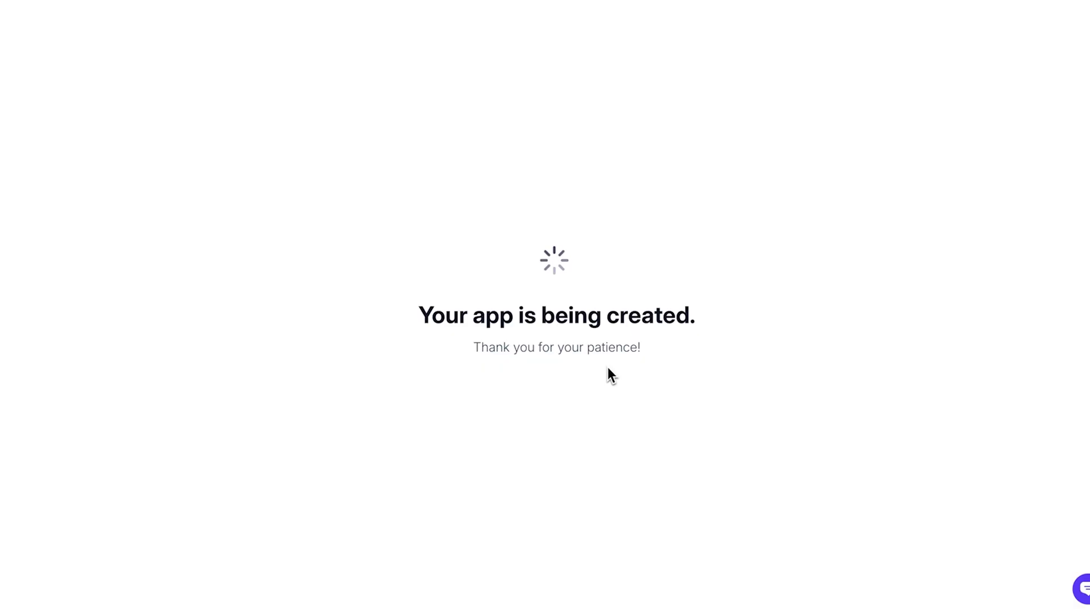